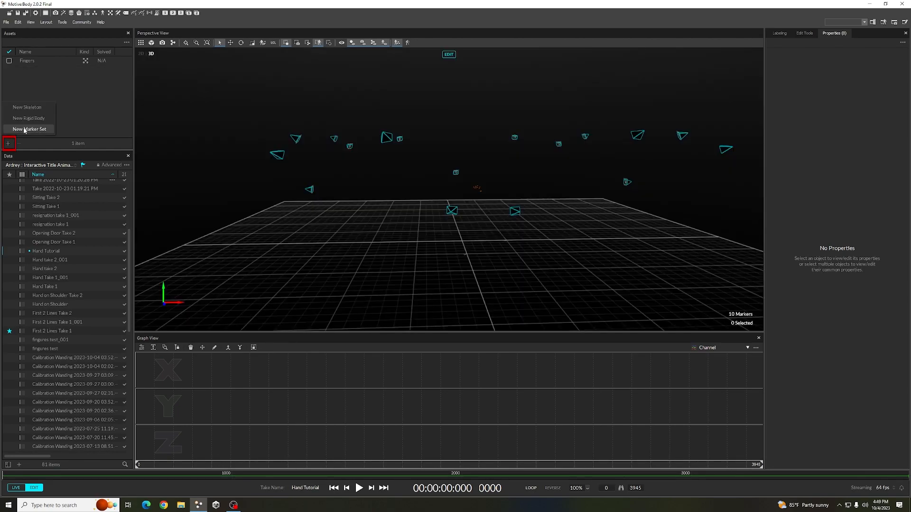
Step: Create a new marker set named 'Fingers tutorial' and show its marker list
click(27, 129)
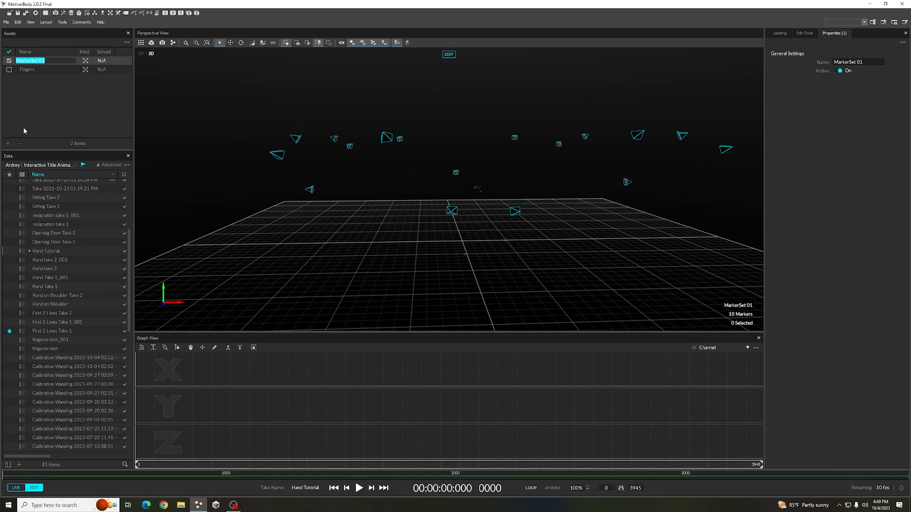
text(Fingers tutorial)
key(Return)
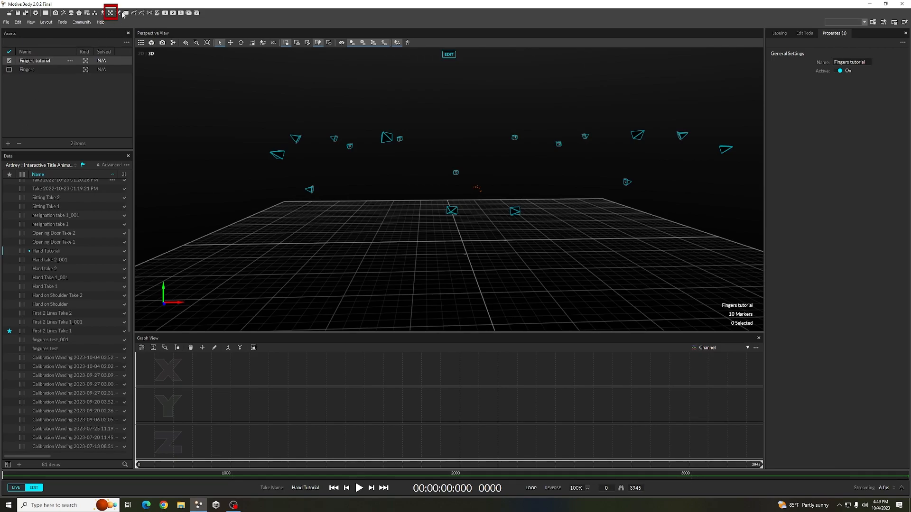
click(110, 13)
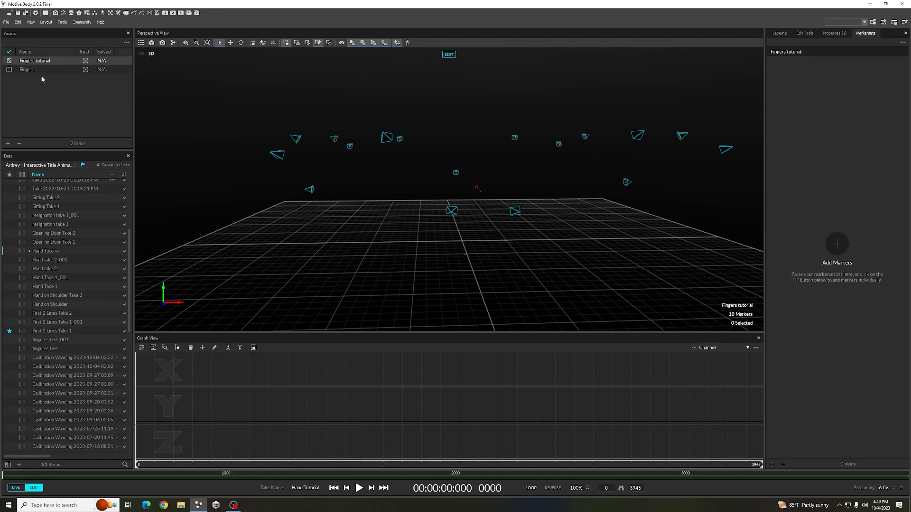
Step: Add ten markers named Thumb, Thumb 2, Index 1-2, Middle 1-2, Ring 1-2, Pinkie 1-2
click(772, 465)
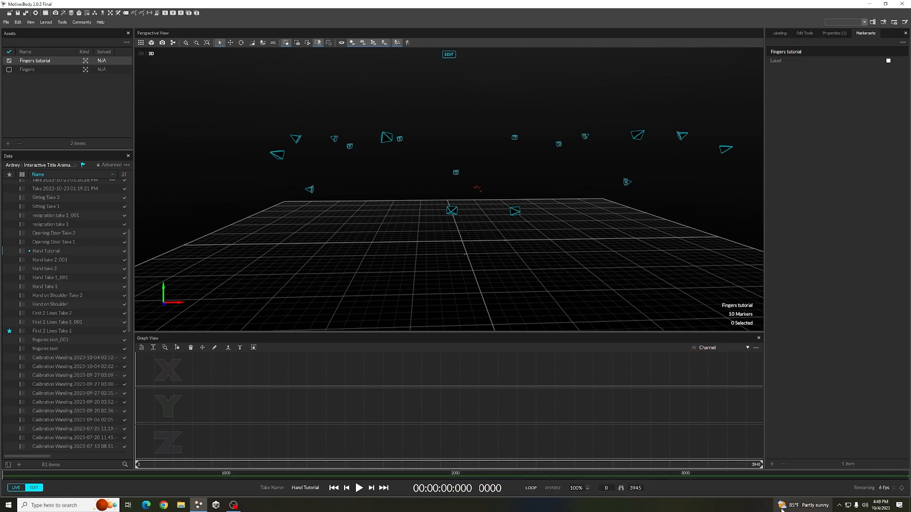
click(777, 63)
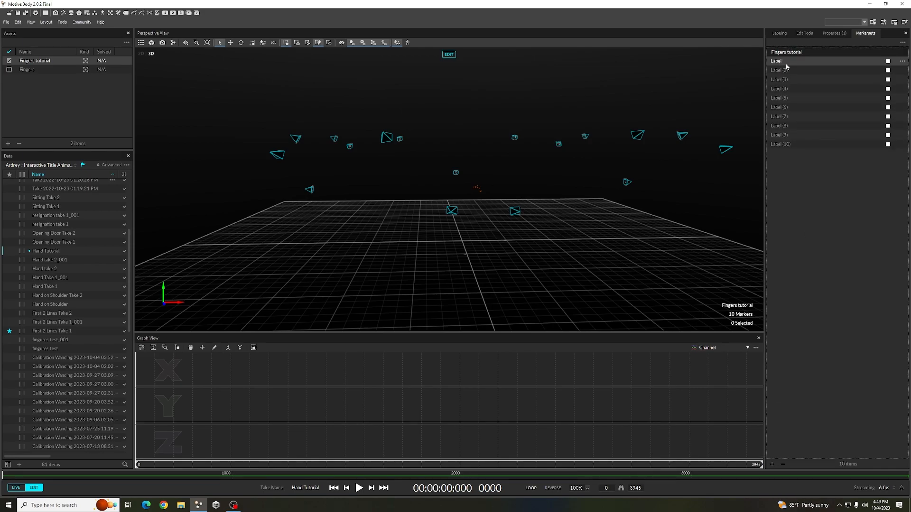
double_click(791, 63)
text(Thumb)
key(Return)
text(Thumb 2)
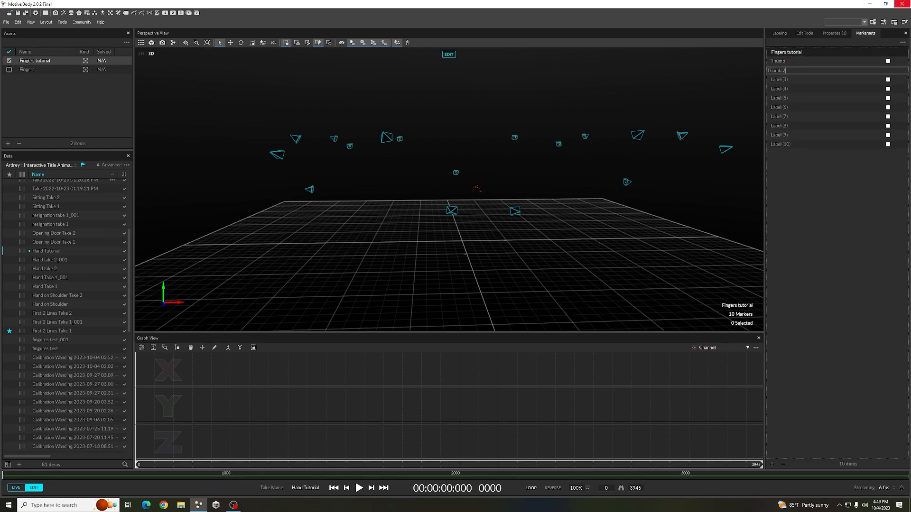
key(Return)
text(Index 1)
key(Return)
text(Index 2)
key(Return)
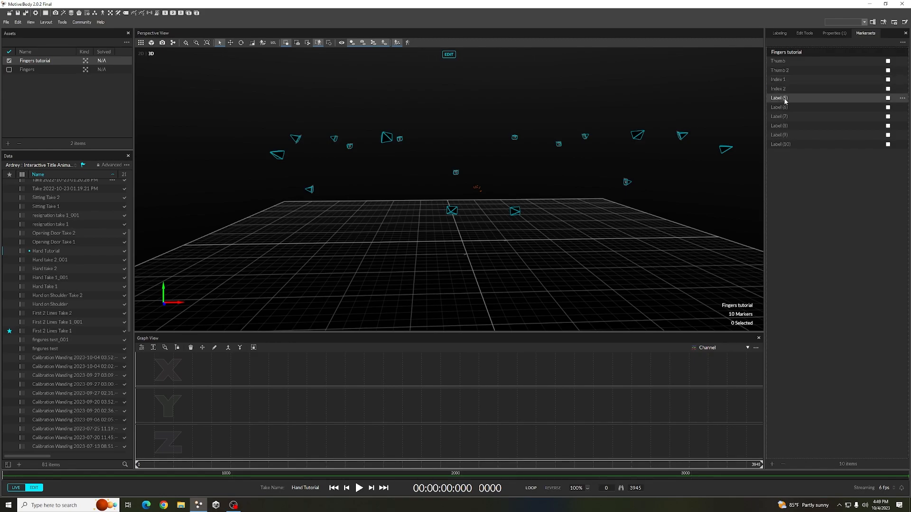
text(Middle 1)
key(Return)
text(Middle 2)
key(Return)
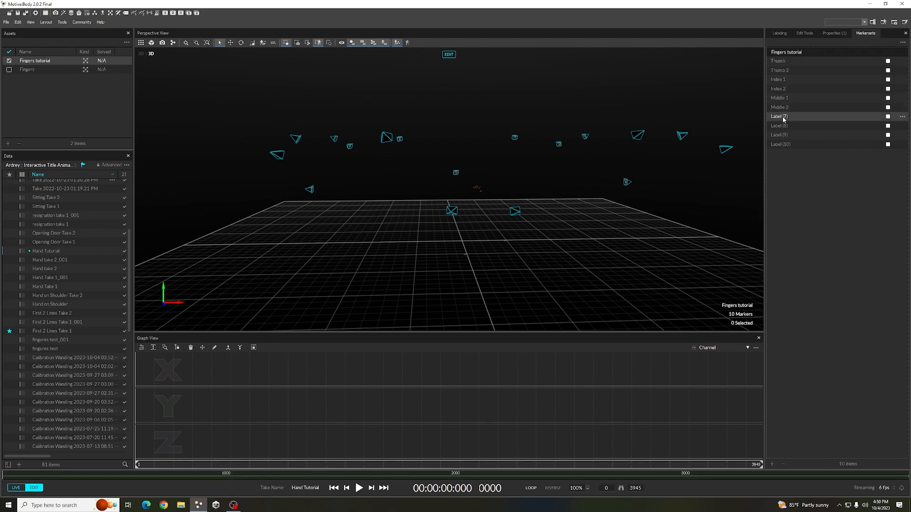
text(Ring 1)
key(Return)
text(Ring 2)
key(Return)
text(Pinkie 1)
key(Return)
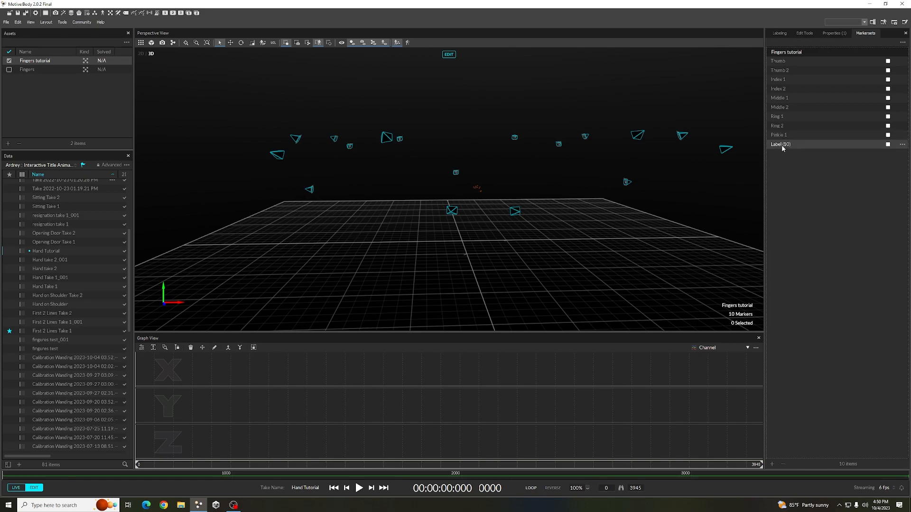
text(Pinkie 2)
Step: Colour the markers: thumbs red, index blue, ring green, pinkie magenta
click(887, 61)
click(888, 80)
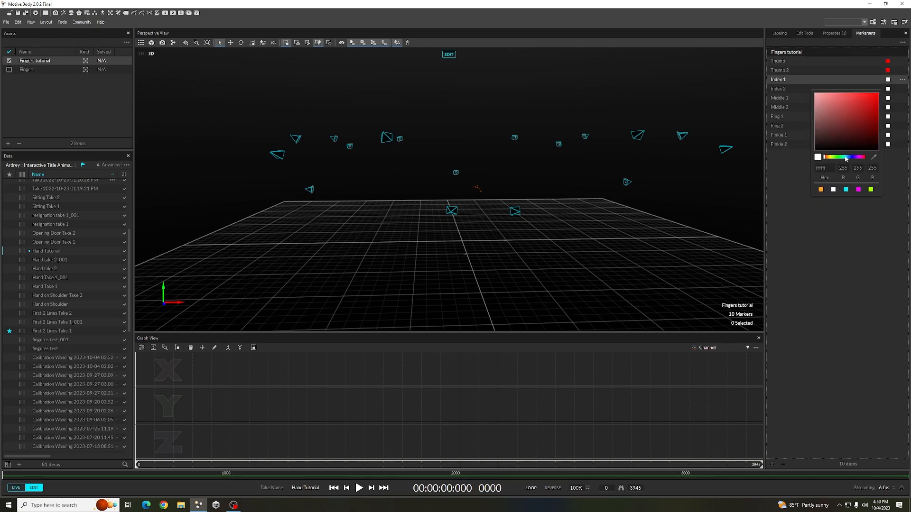
click(848, 158)
click(888, 88)
click(850, 163)
click(887, 116)
click(840, 194)
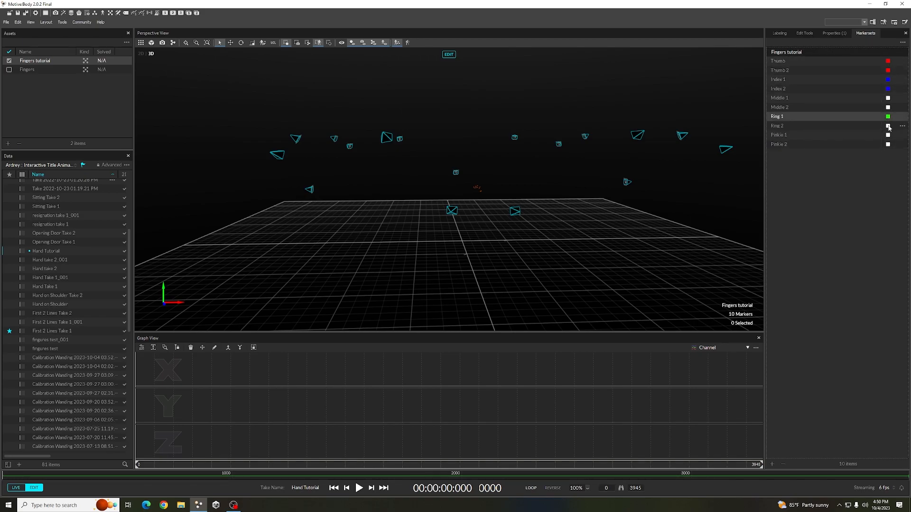
click(888, 125)
click(842, 203)
click(887, 135)
click(862, 212)
click(887, 144)
click(861, 221)
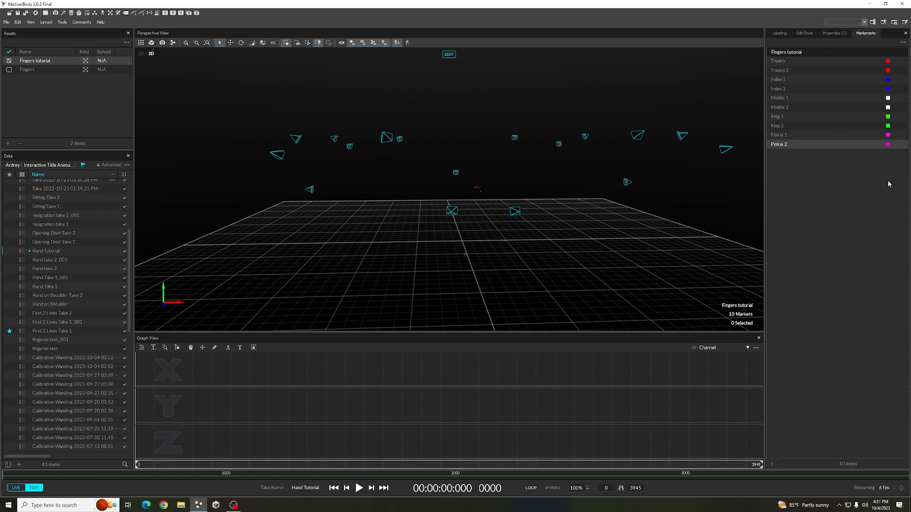
scroll(504, 184, up, 5)
scroll(530, 192, up, 5)
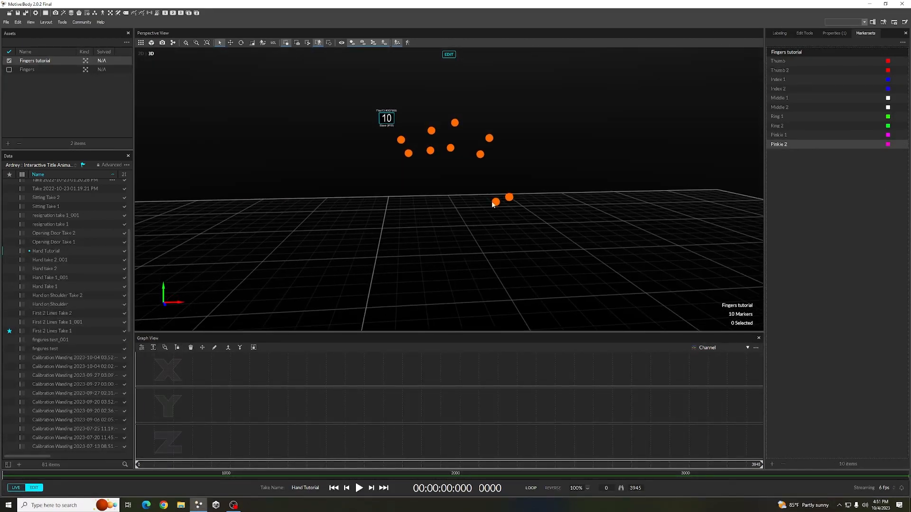
Step: In manual labeling with the Fingers tutorial set, assign all ten finger labels on the first frame
click(780, 33)
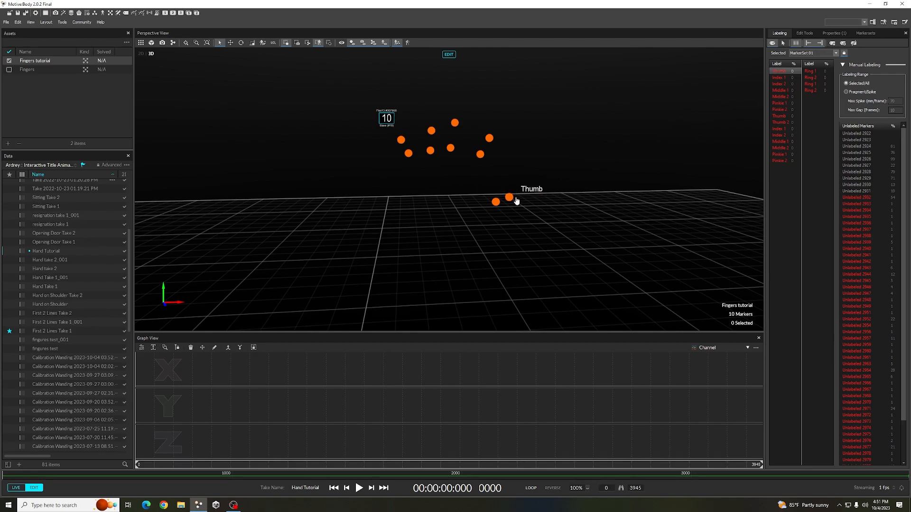
click(835, 53)
click(819, 71)
click(509, 197)
click(489, 137)
click(480, 154)
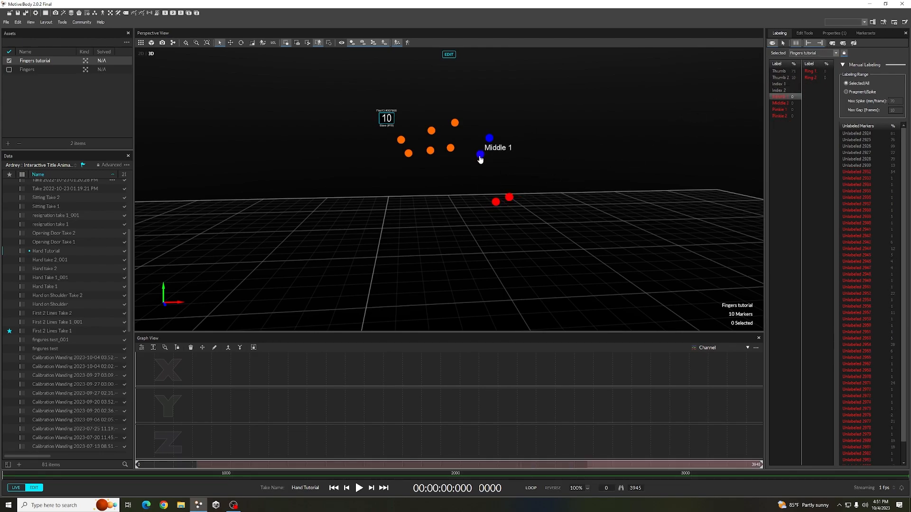
click(455, 122)
click(450, 149)
click(401, 140)
click(408, 154)
click(431, 131)
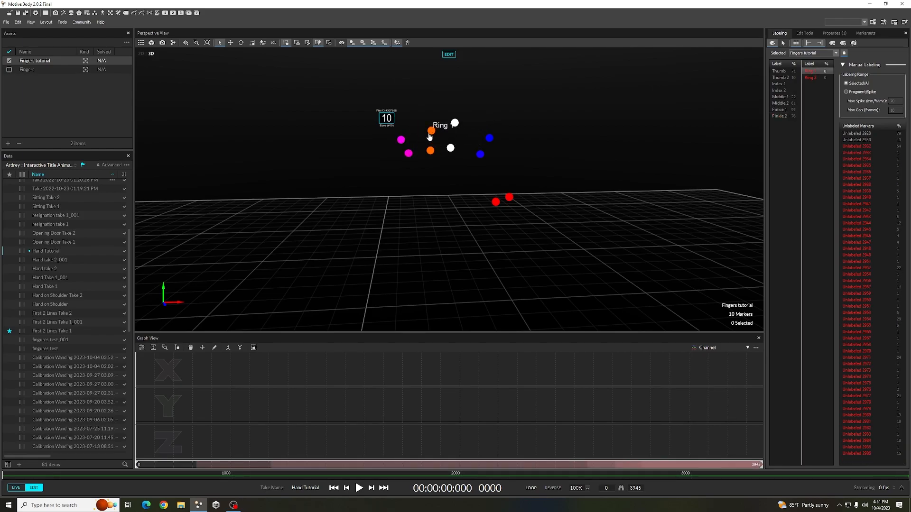
click(431, 151)
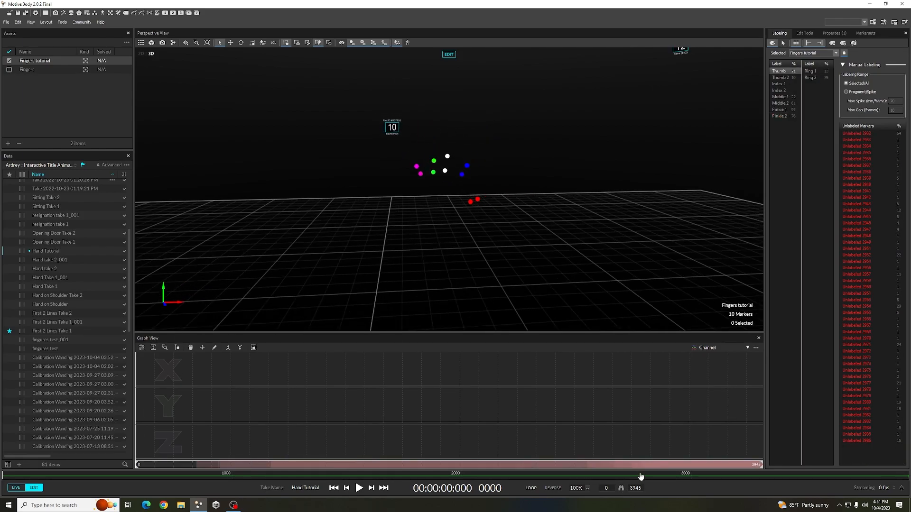
Step: Scrub to later frames and relabel the thumb and other finger markers that lost labels
mouse_move(554, 427)
mouse_down()
mouse_move(434, 439)
mouse_move(730, 427)
mouse_move(435, 427)
mouse_up()
click(522, 233)
click(510, 236)
click(498, 184)
click(444, 195)
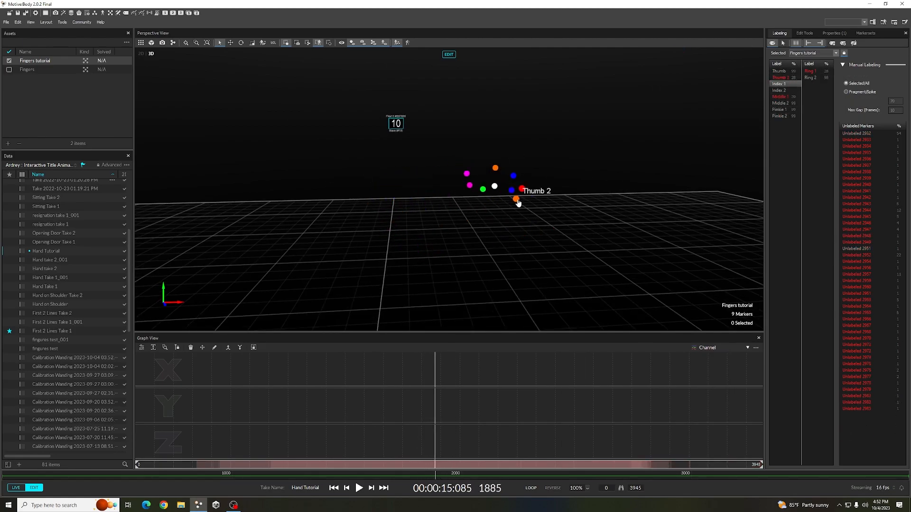
click(518, 203)
drag(435, 466, 597, 466)
click(437, 158)
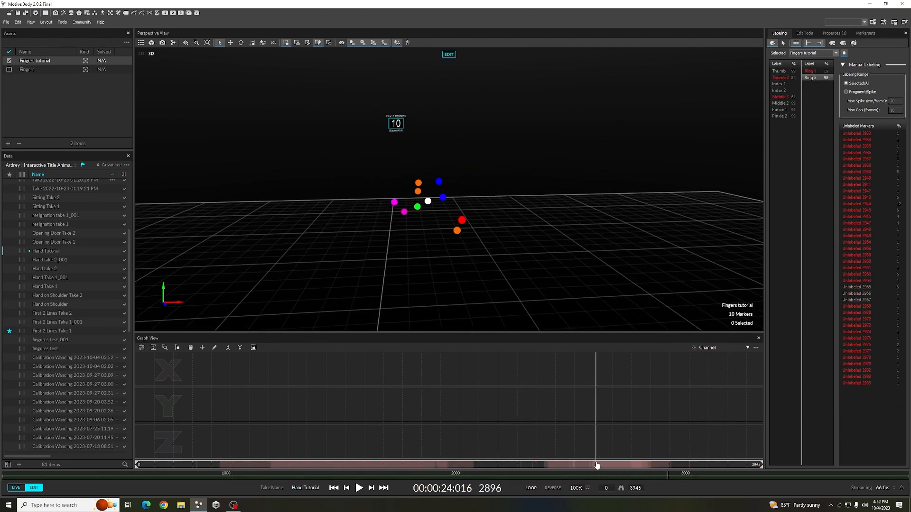
click(458, 231)
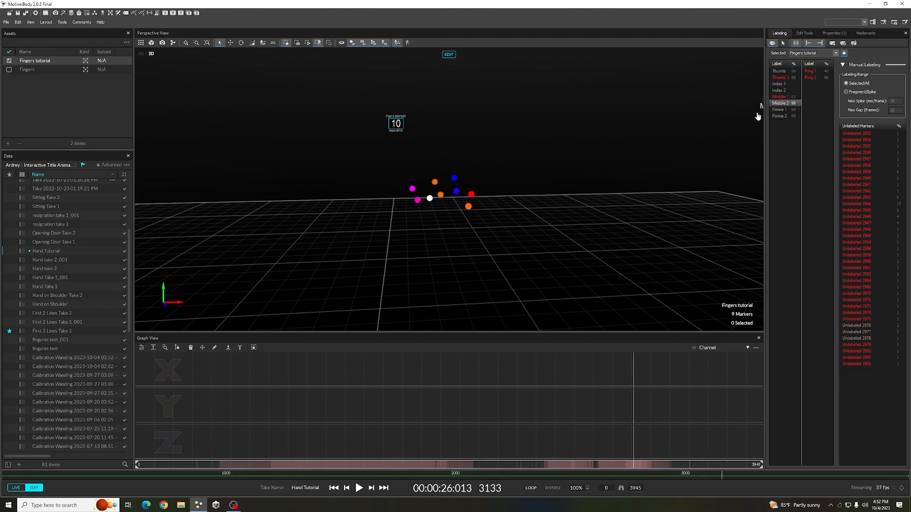
Step: Fix the remaining Ring 1 and Thumb 2 labels on earlier frames and scrub to verify
drag(634, 465, 390, 467)
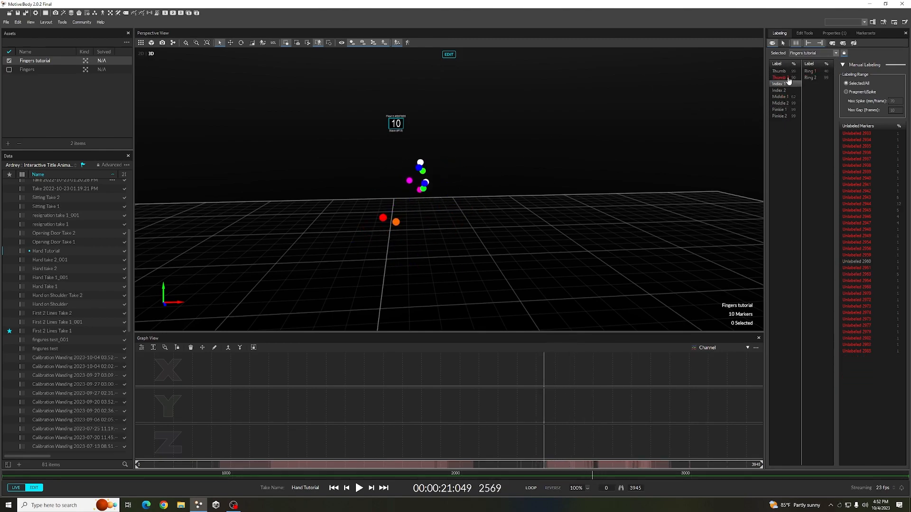
click(810, 71)
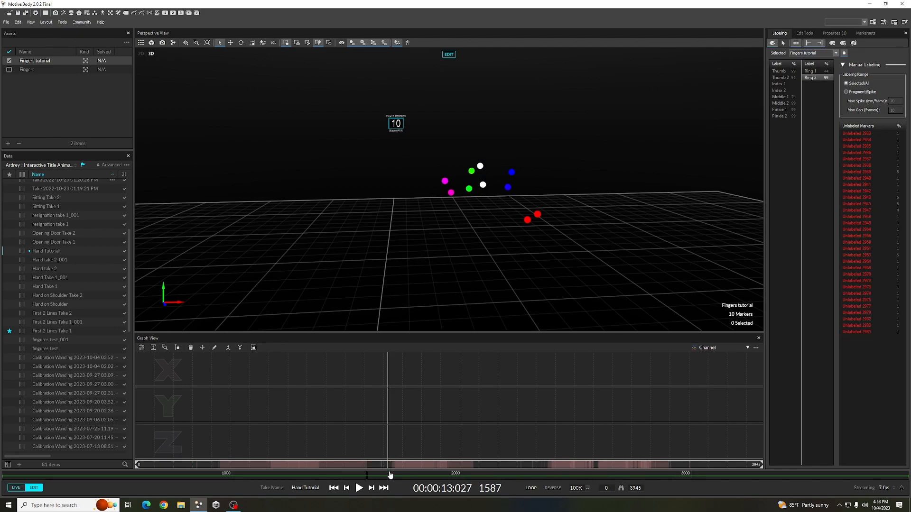
drag(345, 467, 313, 463)
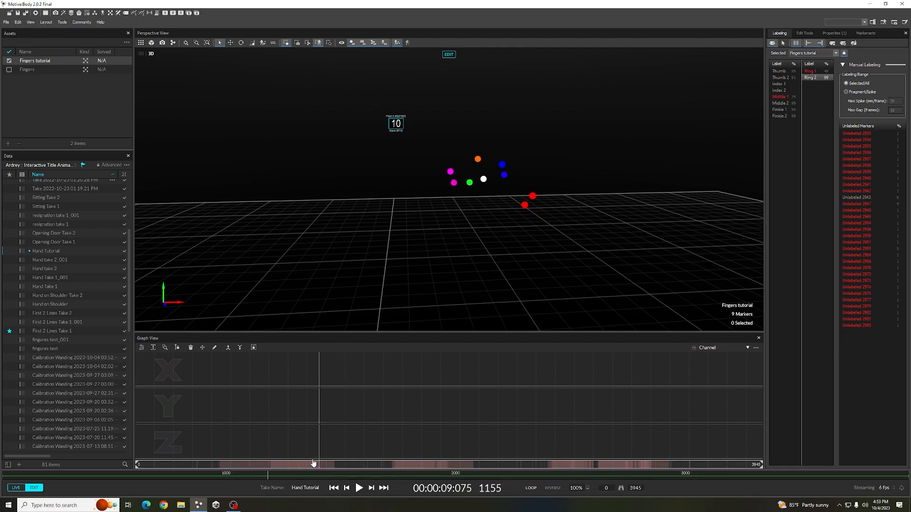
click(484, 170)
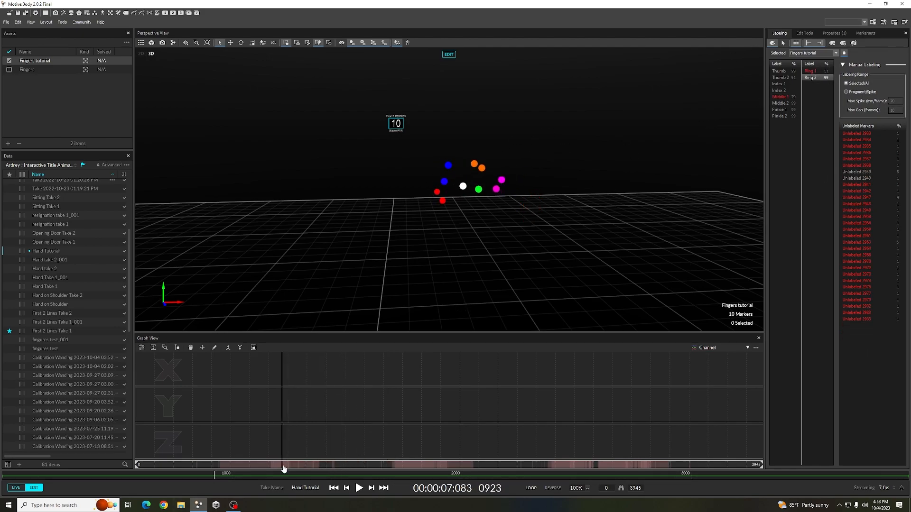
drag(280, 467, 289, 469)
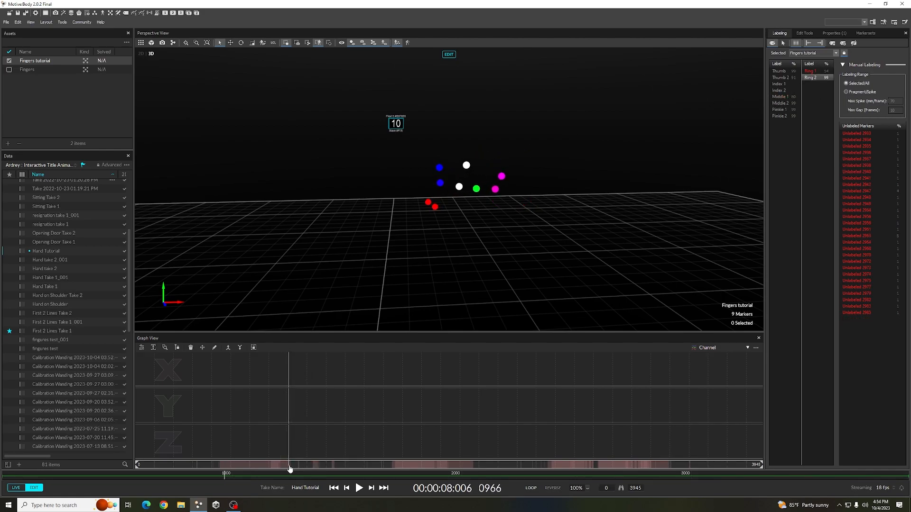
scroll(401, 367, up, 5)
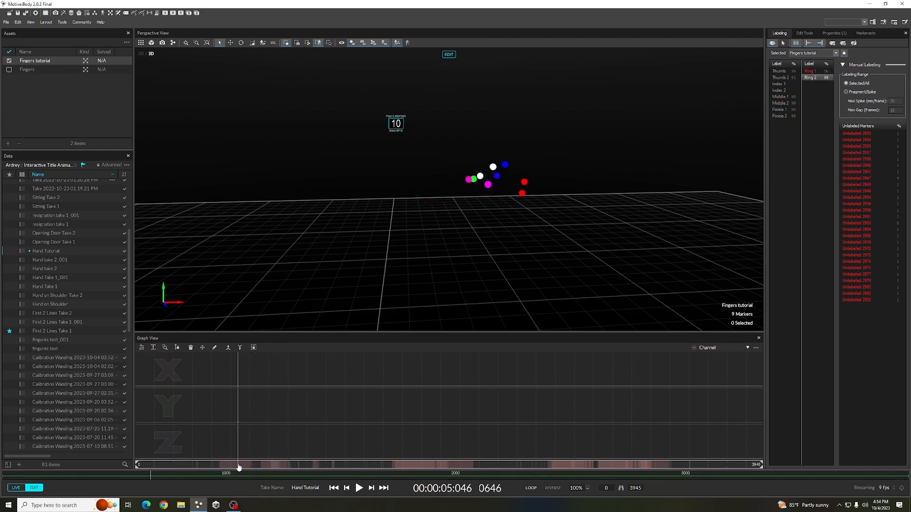
scroll(401, 367, down, 3)
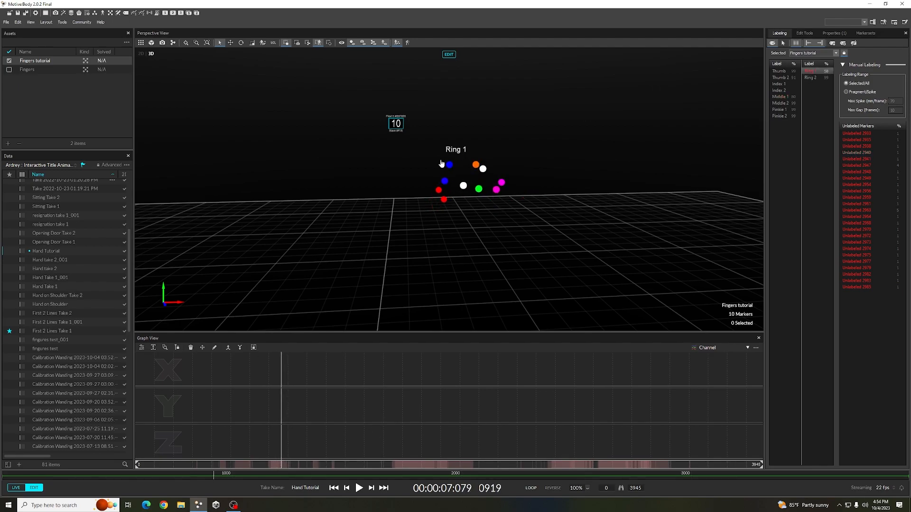
drag(298, 465, 424, 468)
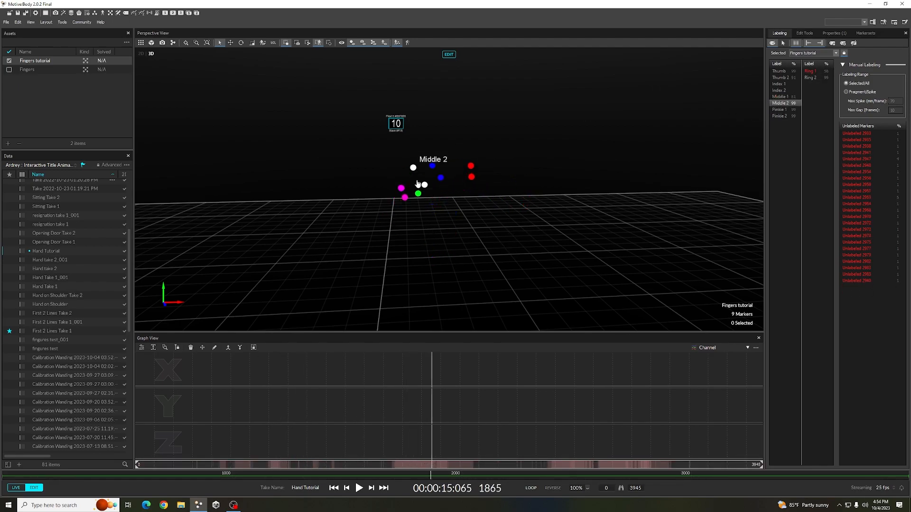
scroll(600, 289, down, 5)
scroll(600, 289, down, 5)
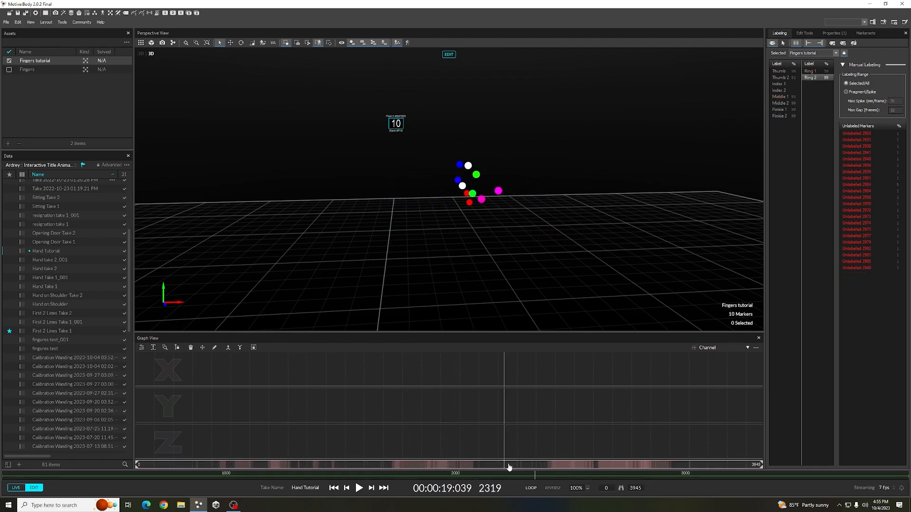
scroll(600, 289, down, 5)
right_drag(498, 235, 459, 225)
click(453, 218)
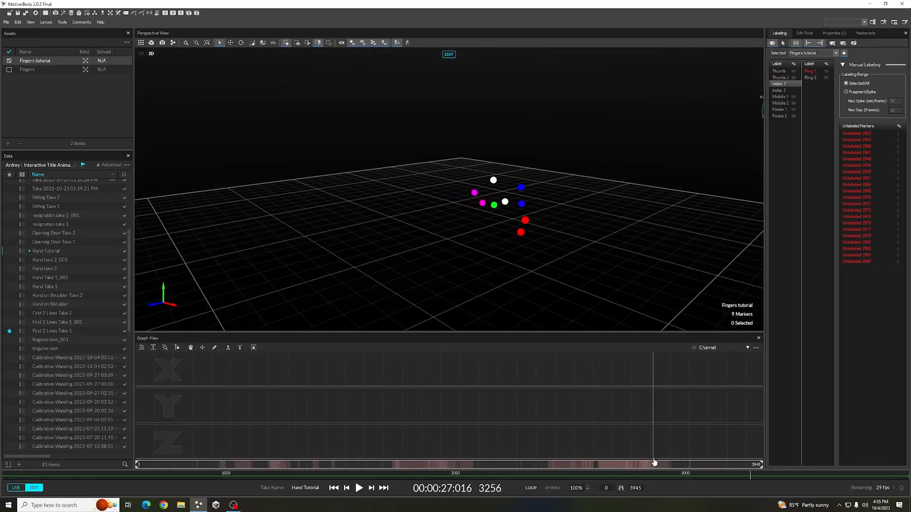
mouse_move(410, 464)
mouse_down()
mouse_move(489, 358)
mouse_move(314, 459)
mouse_up()
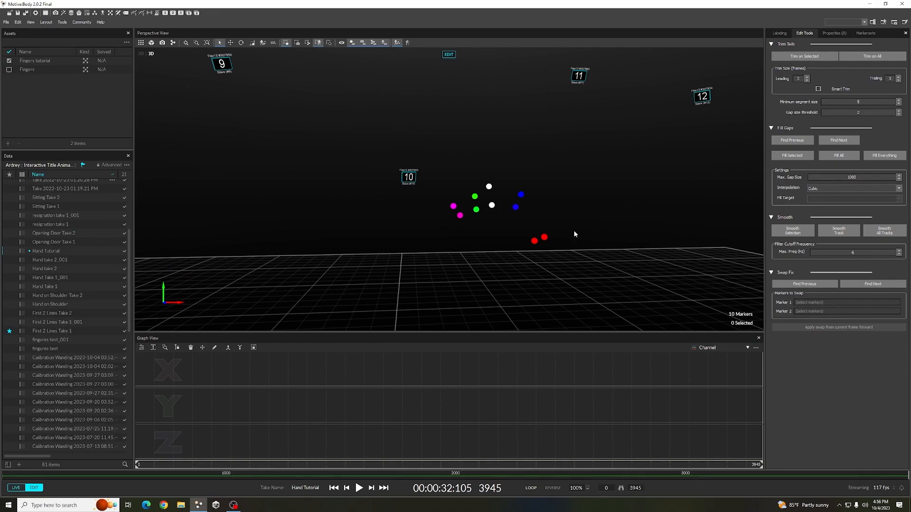
Step: Start Export Tracking Data for the Hand Tutorial take from the Data pane
click(111, 251)
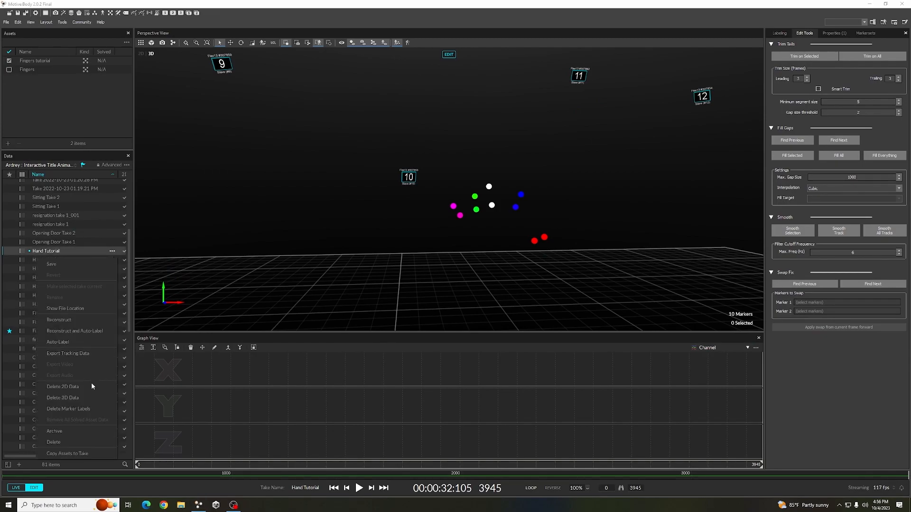
click(78, 353)
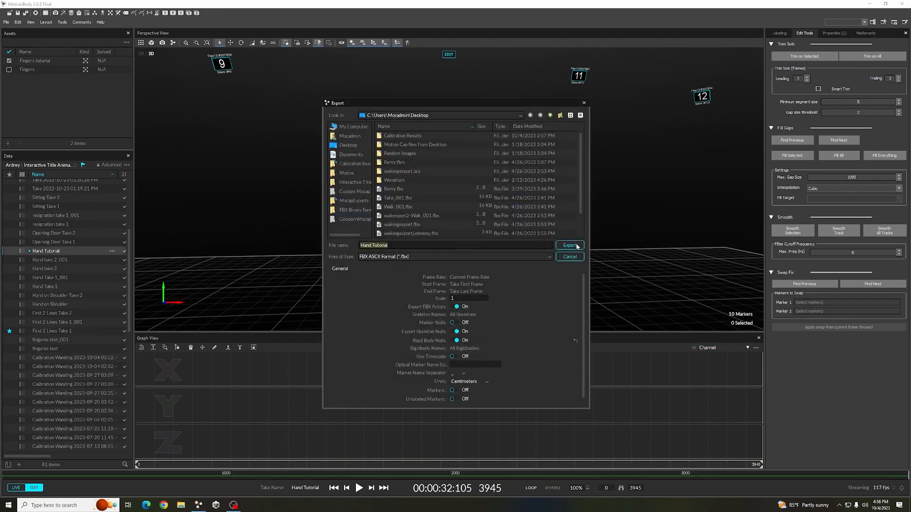